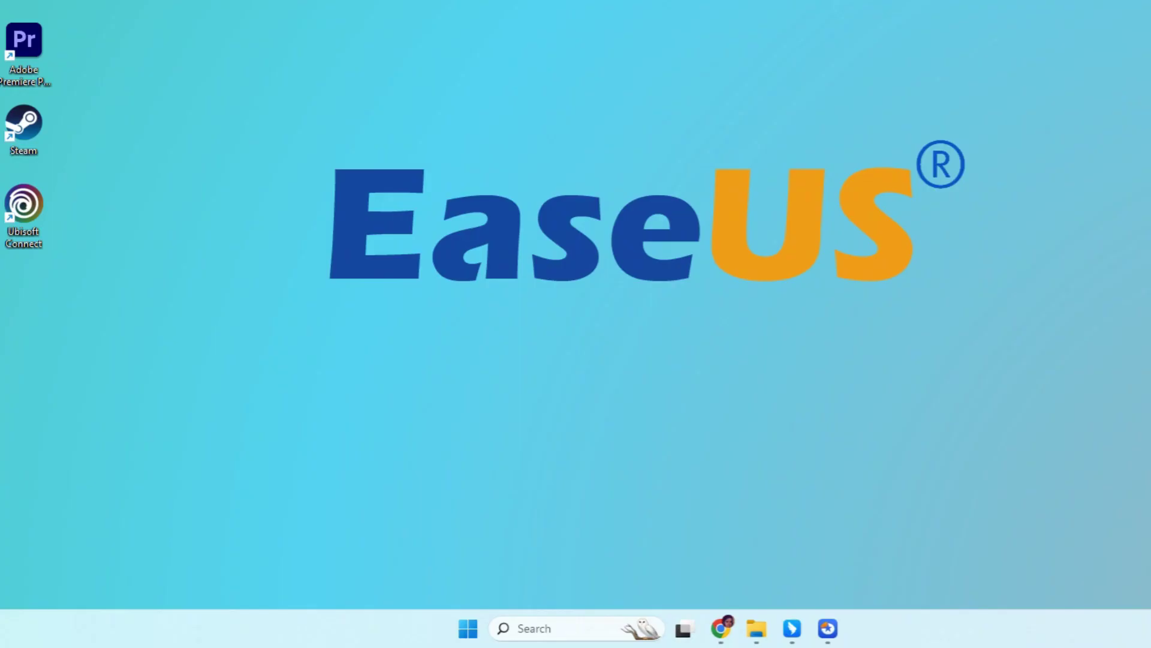
- Open Disk Management from the Start button's quick menu and reposition its window to show Disk 0 and Disk 1
right_click(465, 629)
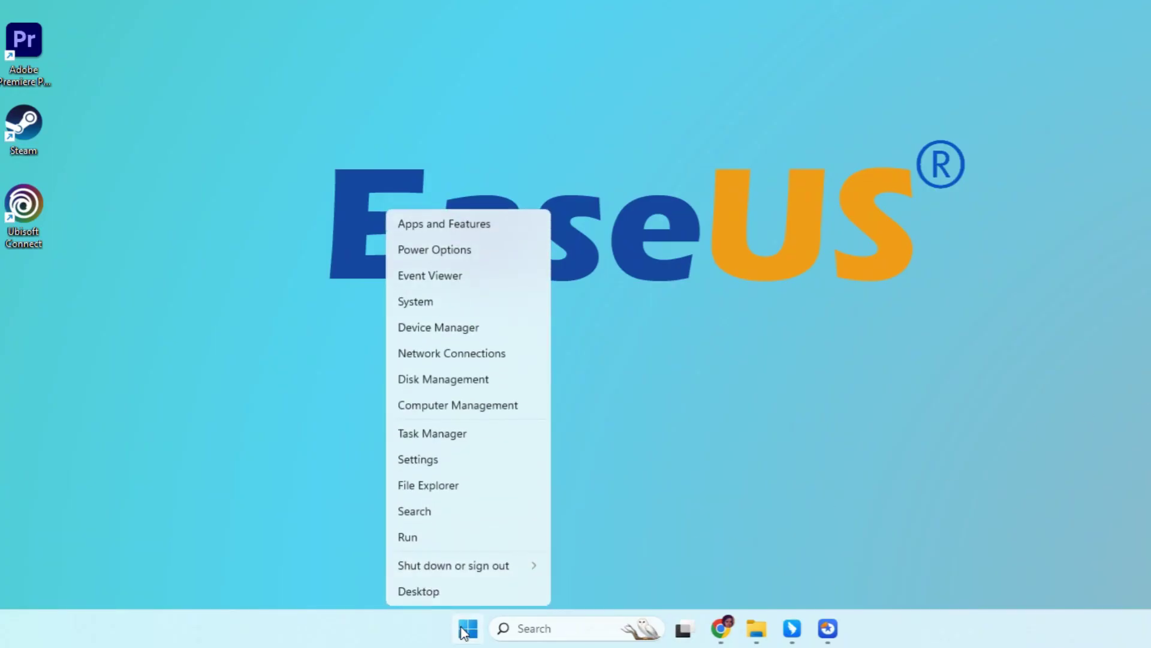
click(474, 378)
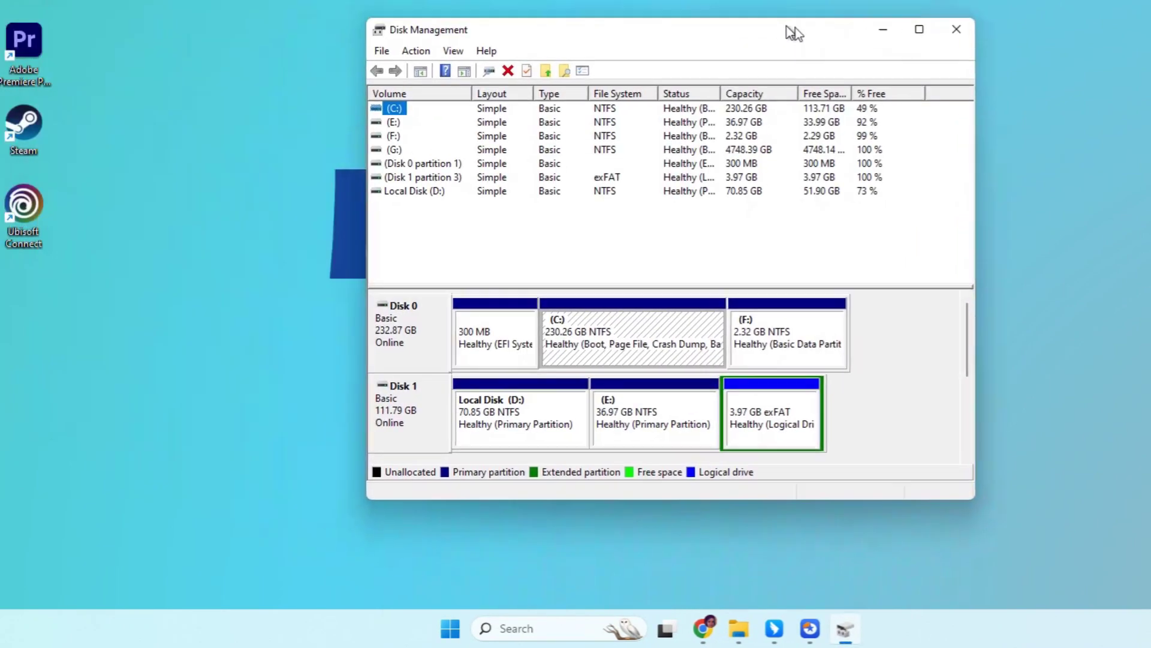
drag(787, 26, 812, 31)
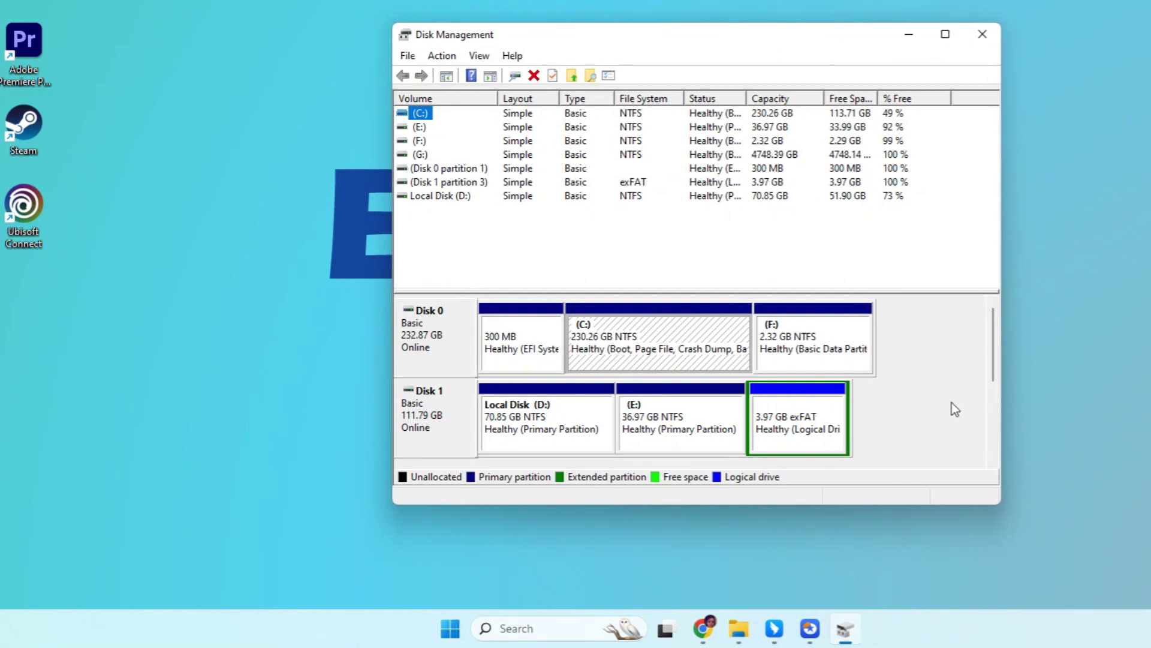
- Delete the F: volume on Disk 0 and confirm the deletion
click(858, 336)
right_click(859, 336)
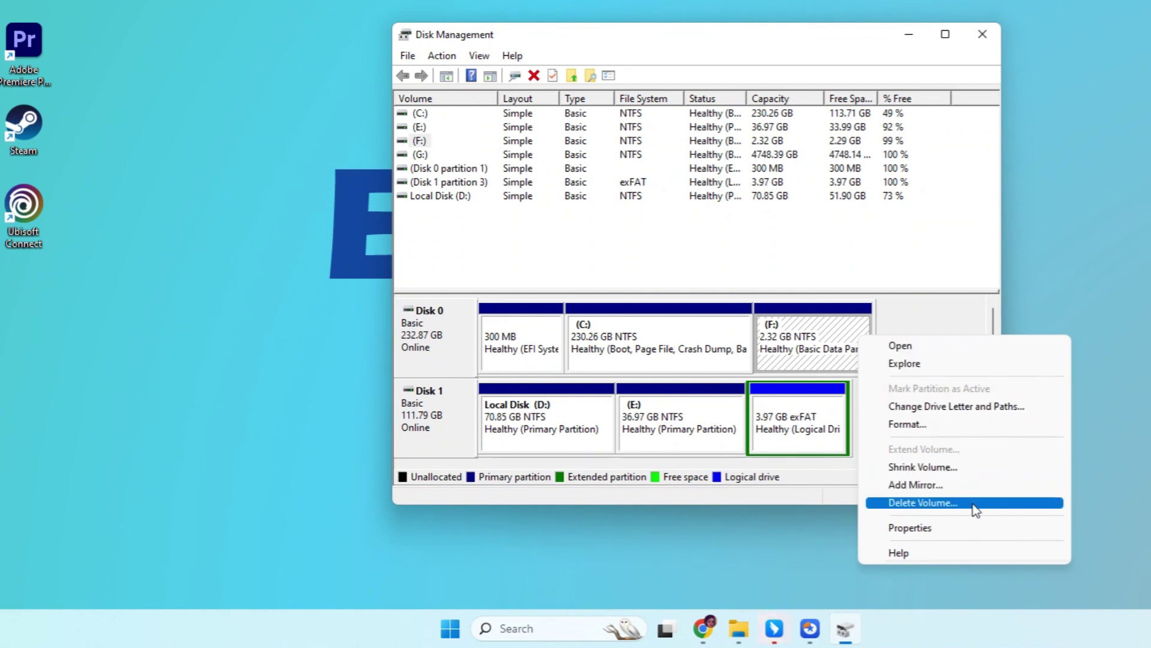
click(923, 502)
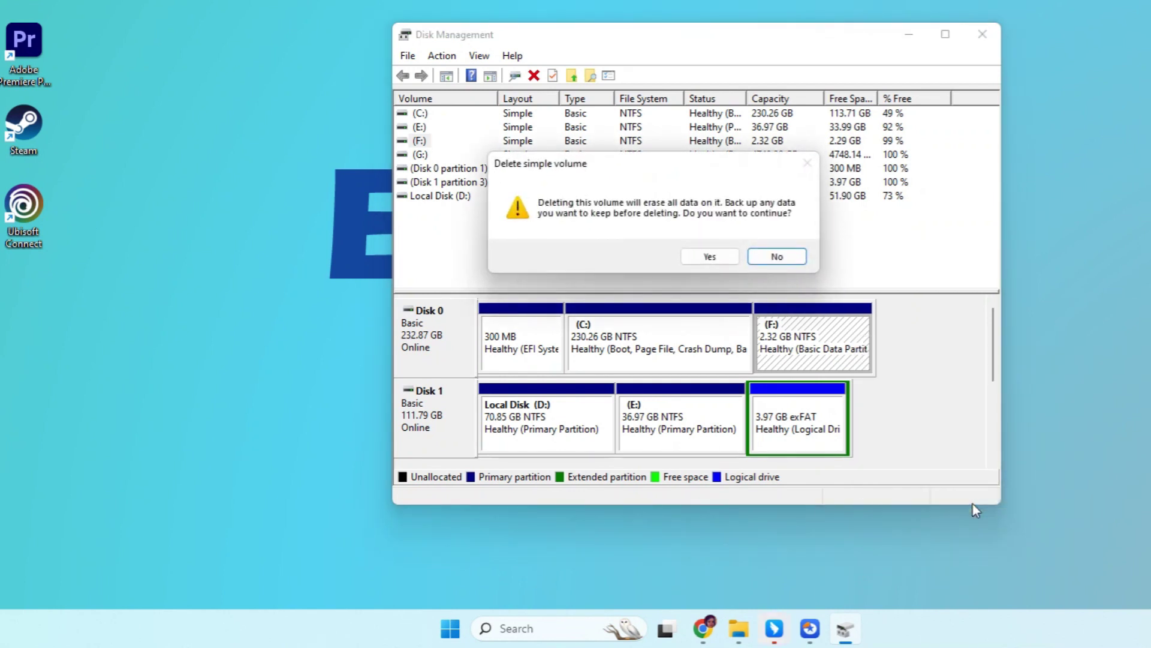
click(709, 256)
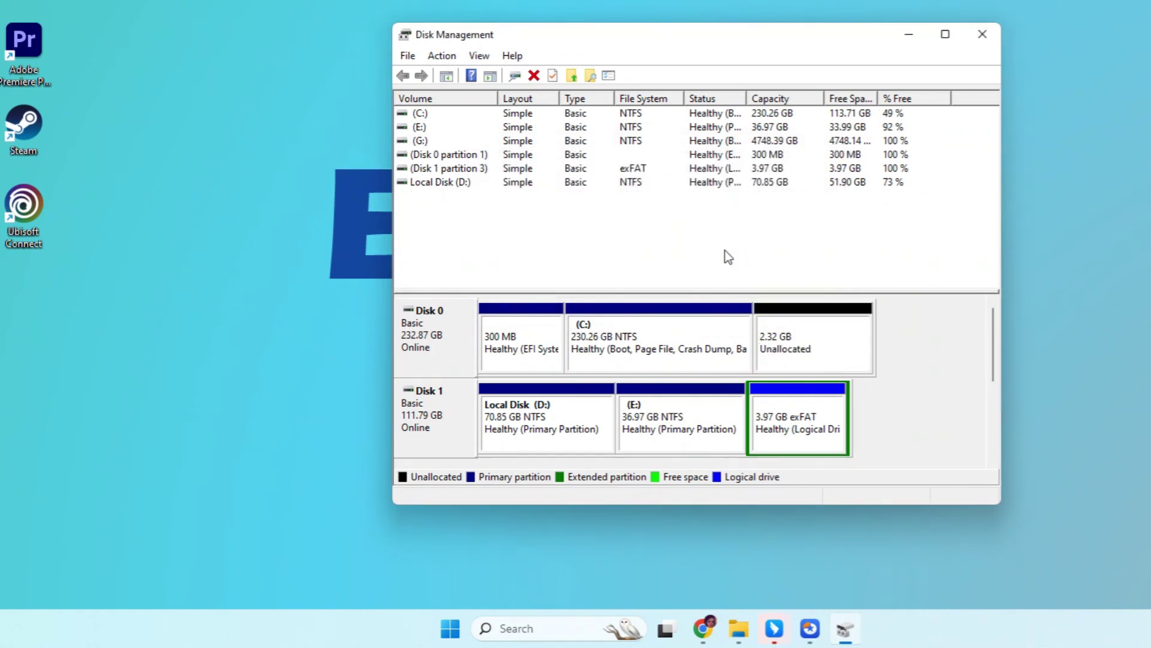
- Extend C: with Disk 0's freed 2369 MB using the Extend Volume wizard
right_click(714, 333)
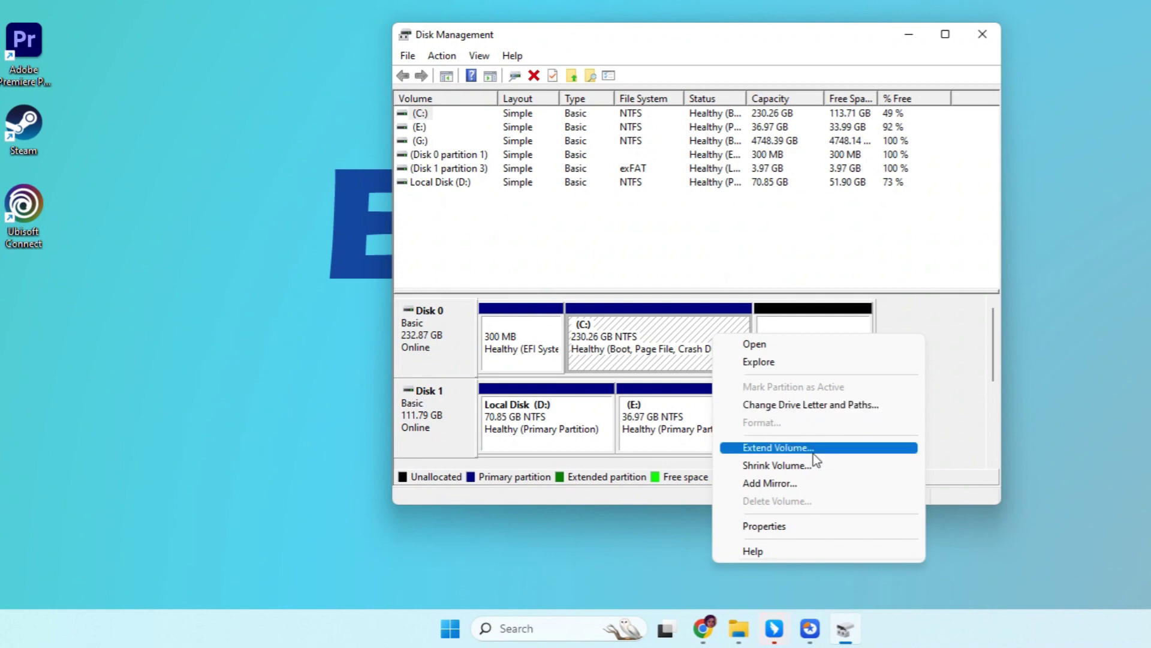
click(840, 453)
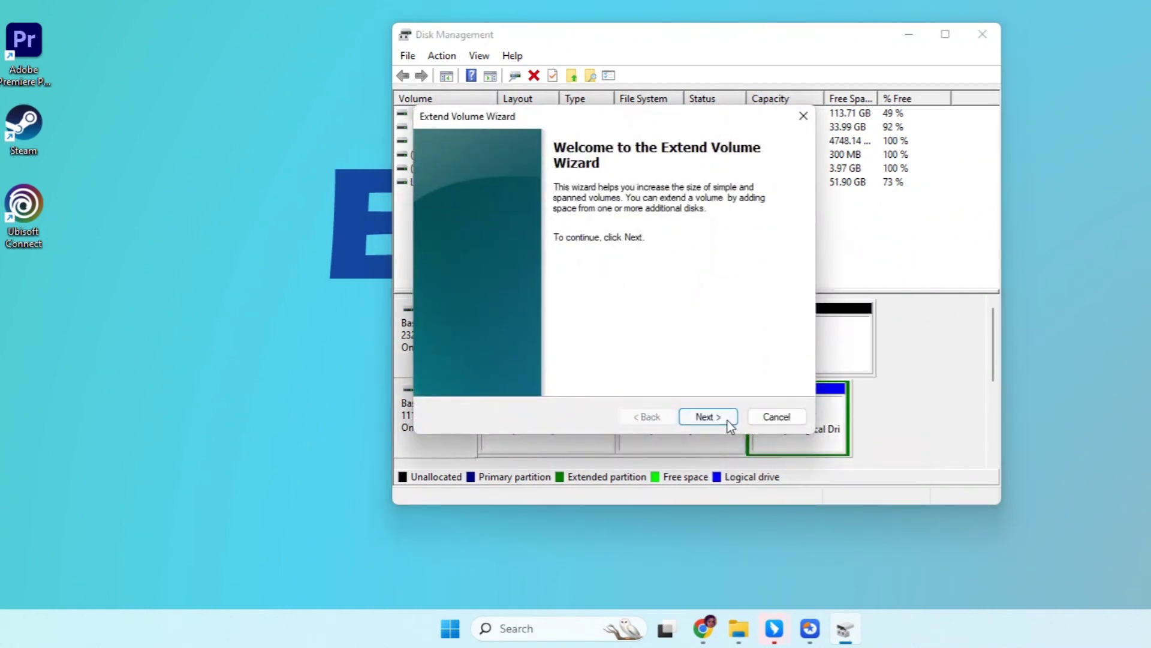
click(722, 418)
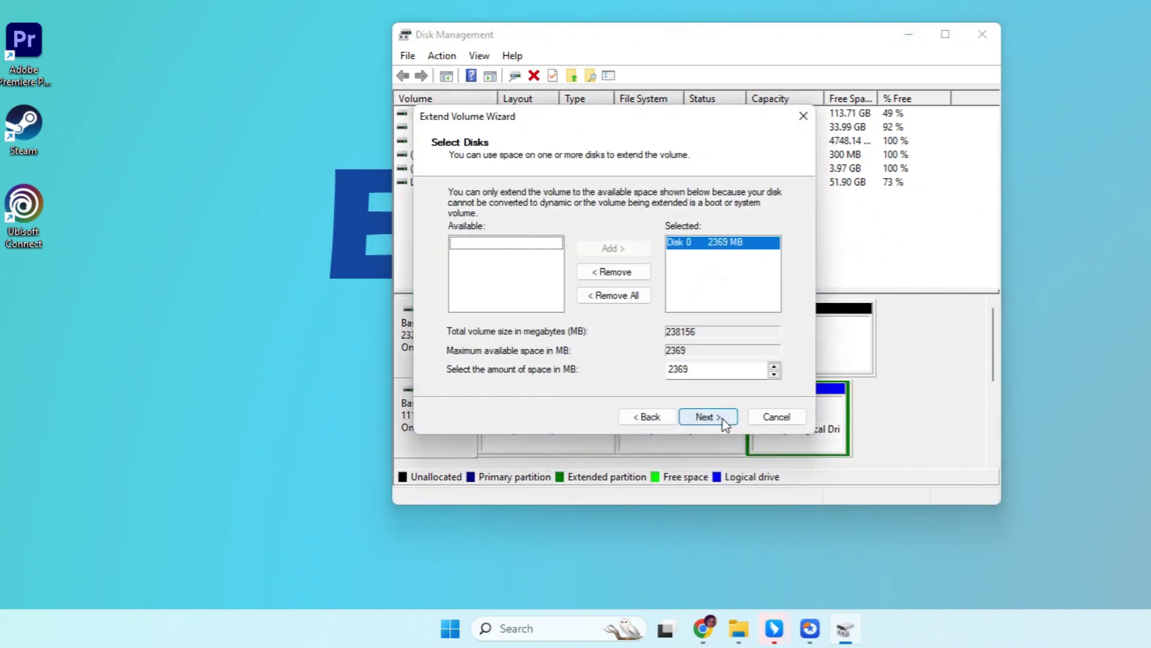
click(722, 418)
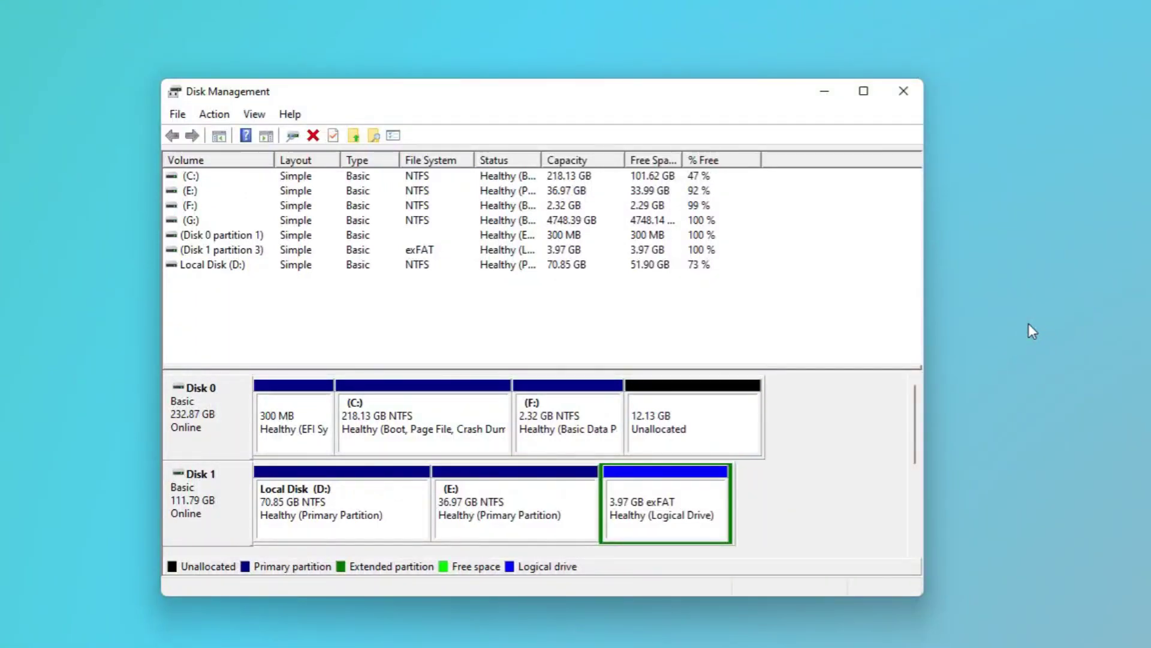
- Check that Extend Volume is greyed out for C:, then request deleting the F: volume
right_click(480, 427)
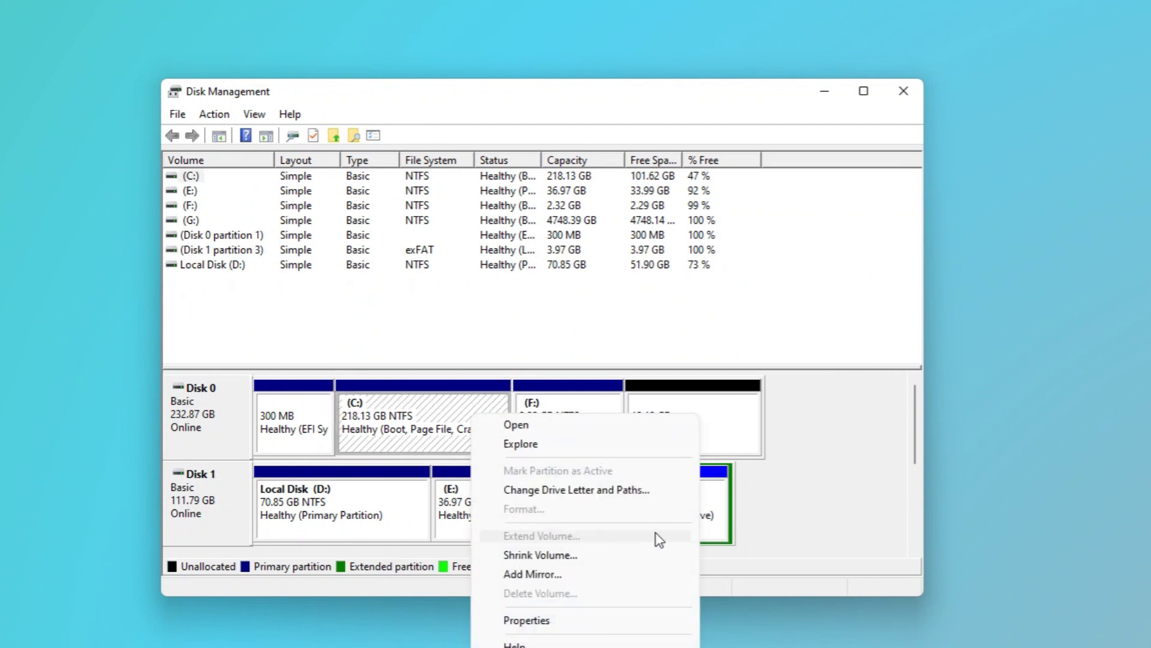
click(864, 517)
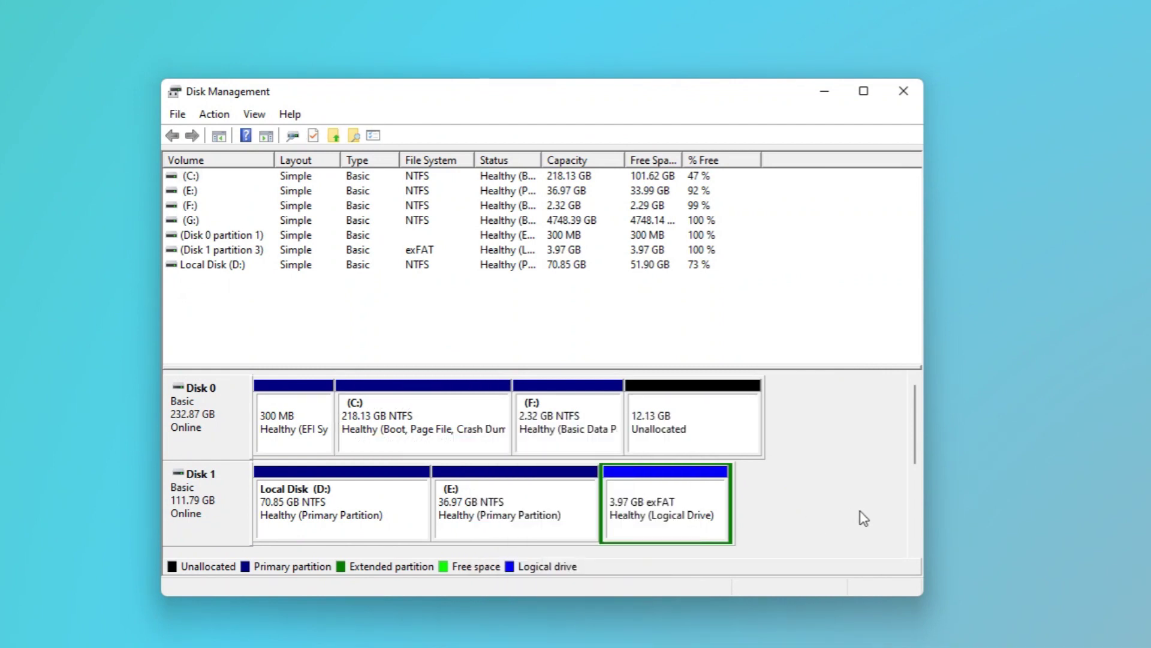
right_click(593, 443)
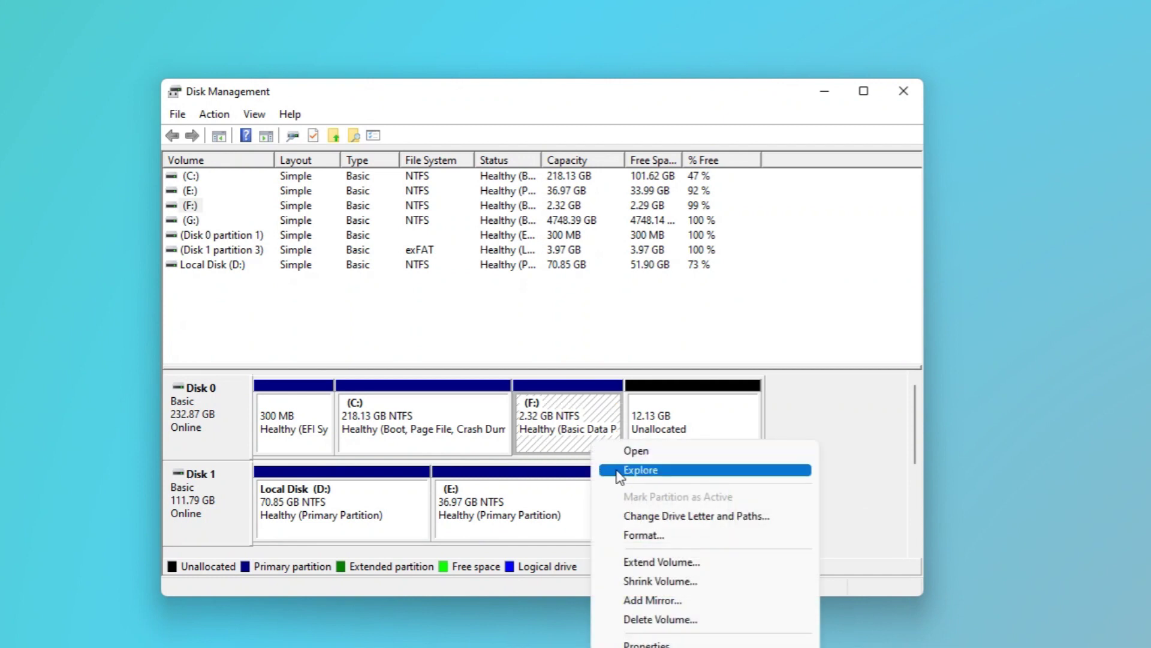
click(675, 619)
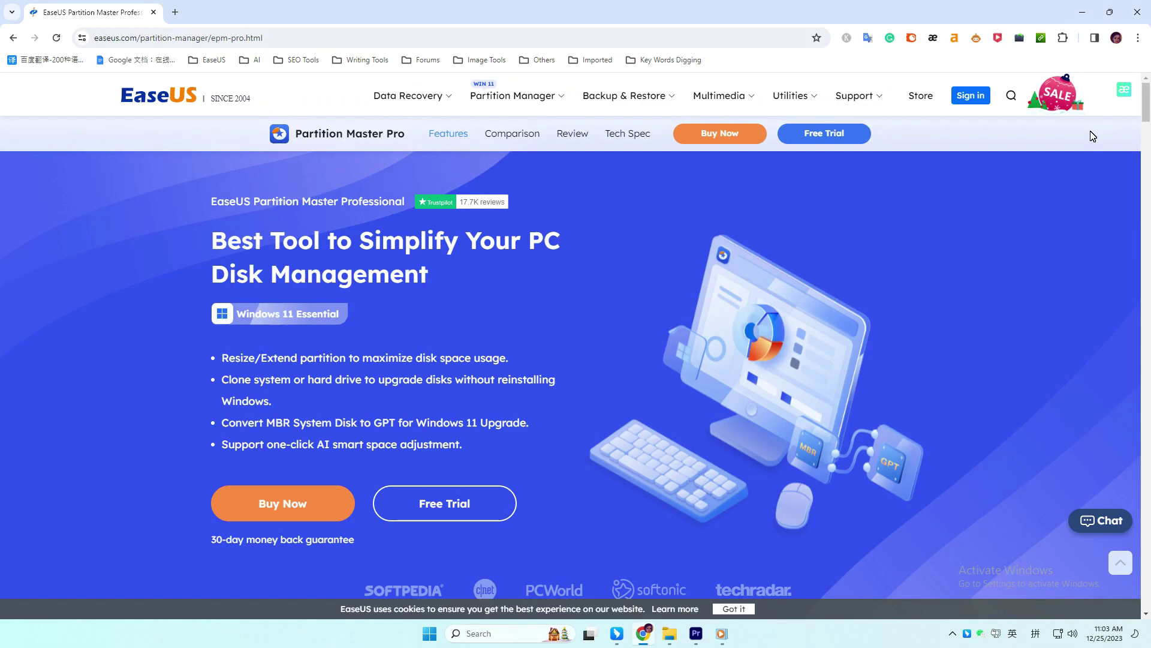
- Scroll the EaseUS Partition Master Pro page down past the Portable section
scroll(1092, 136, down, 6)
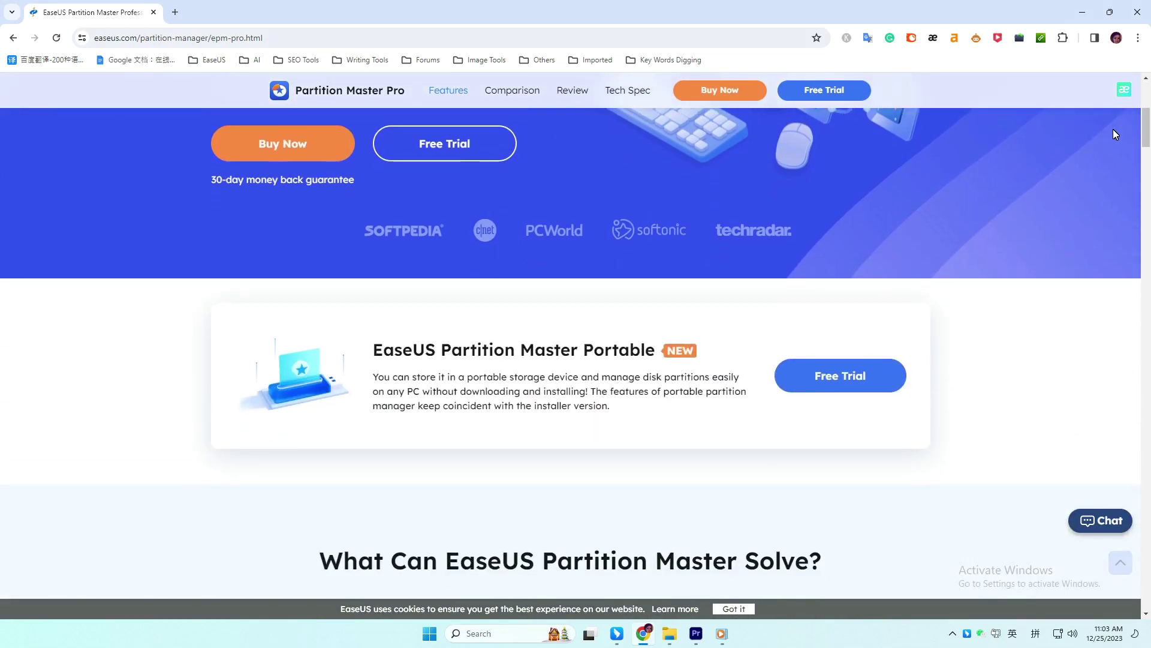
drag(1147, 127, 1124, 317)
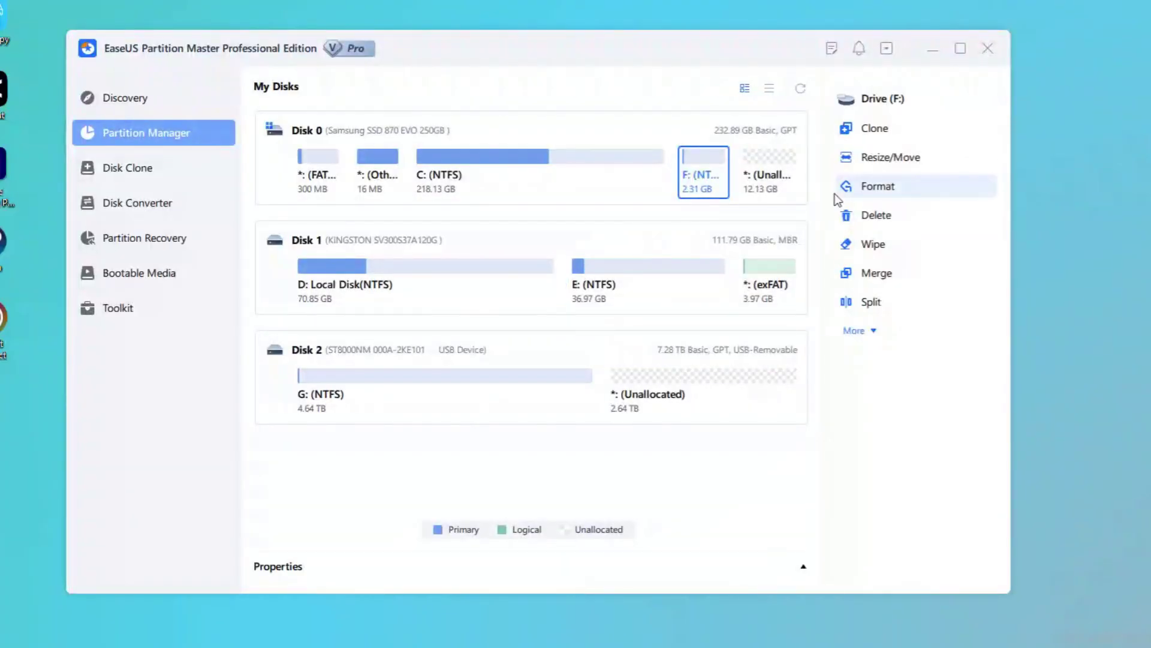
- Queue a resize of C: on Disk 0 to fill the unallocated space, 230.26 GB
click(618, 158)
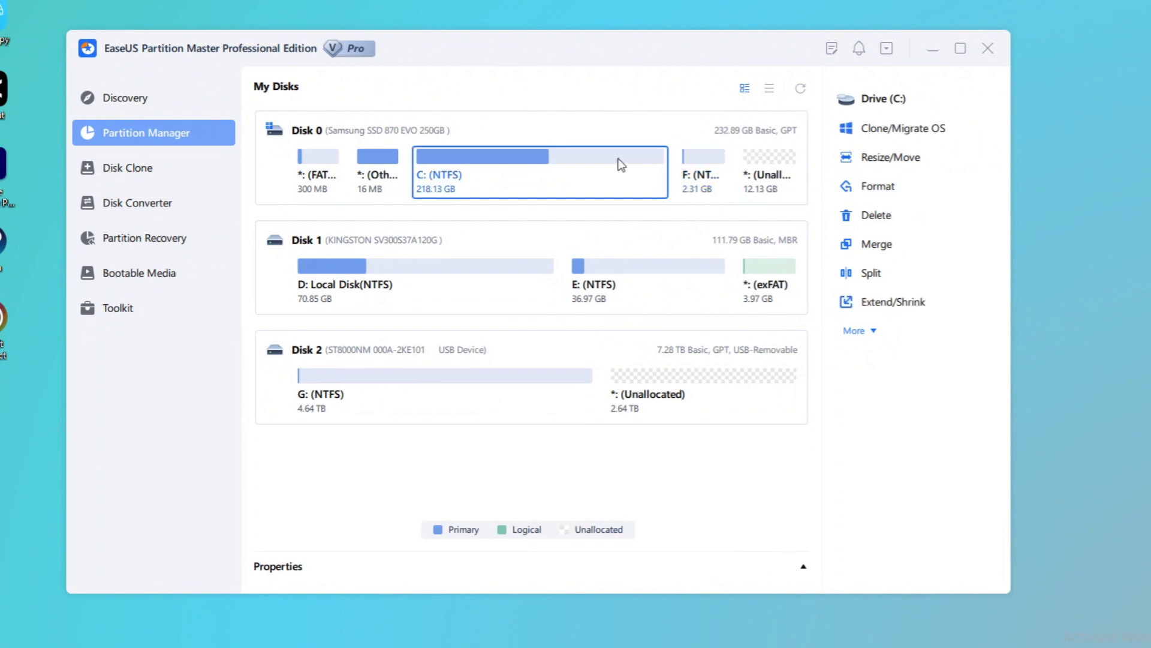
right_click(617, 158)
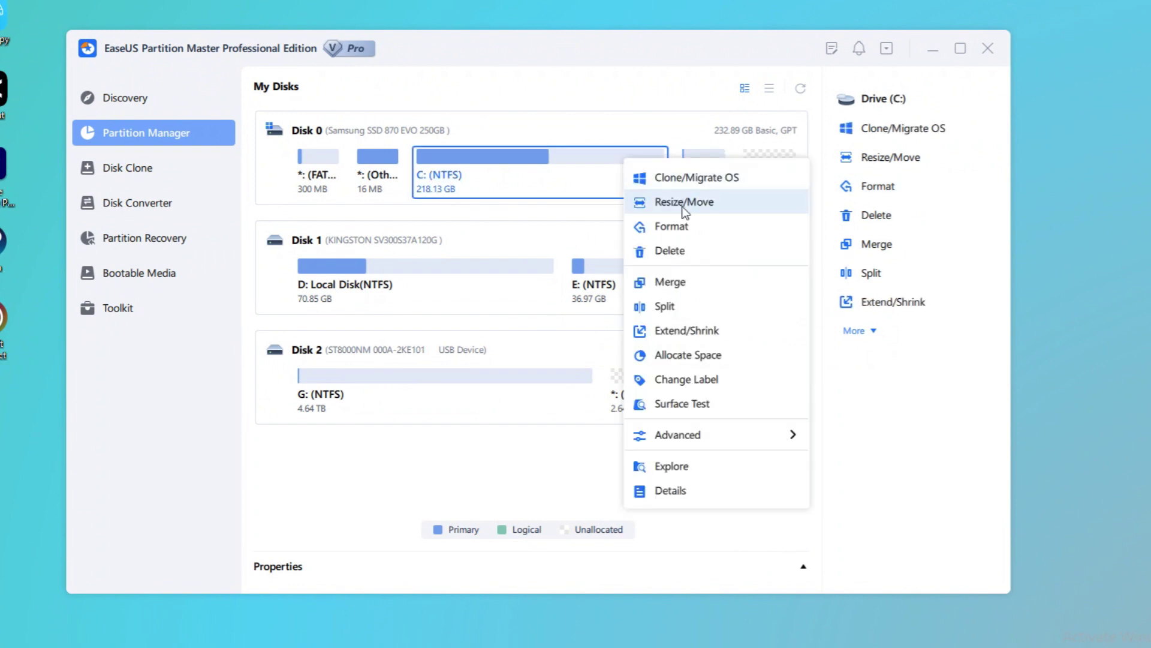
click(706, 202)
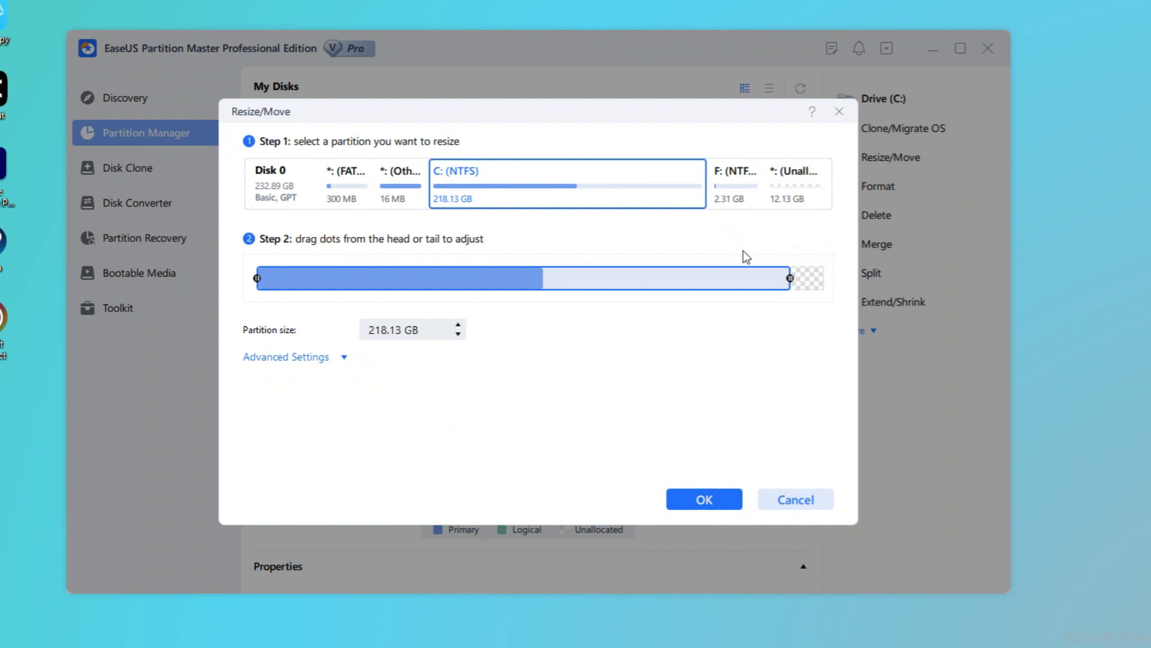
drag(801, 292, 838, 297)
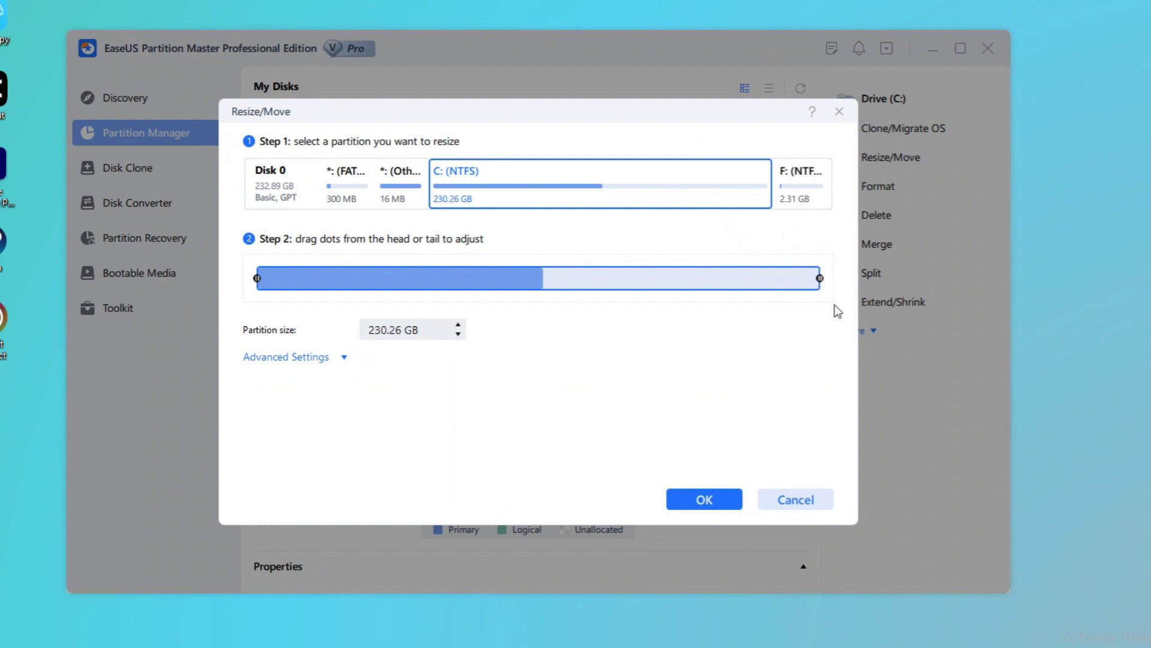
click(729, 501)
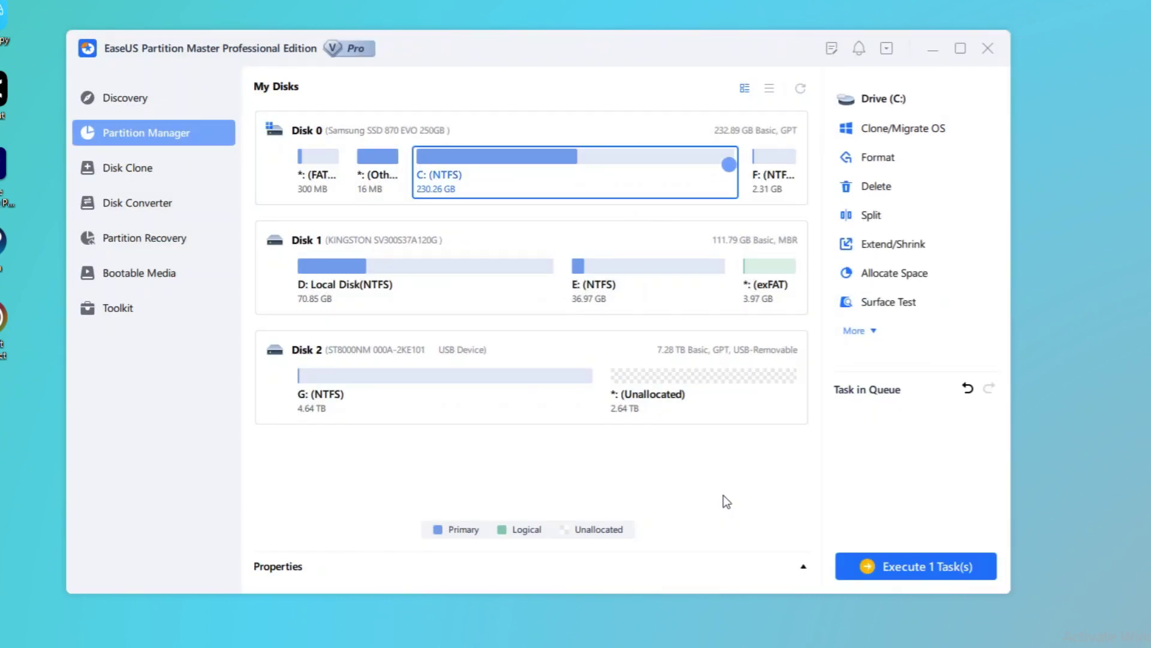
- Apply the pending smart resize of disk 0, then bring up C:'s Advanced actions
click(931, 569)
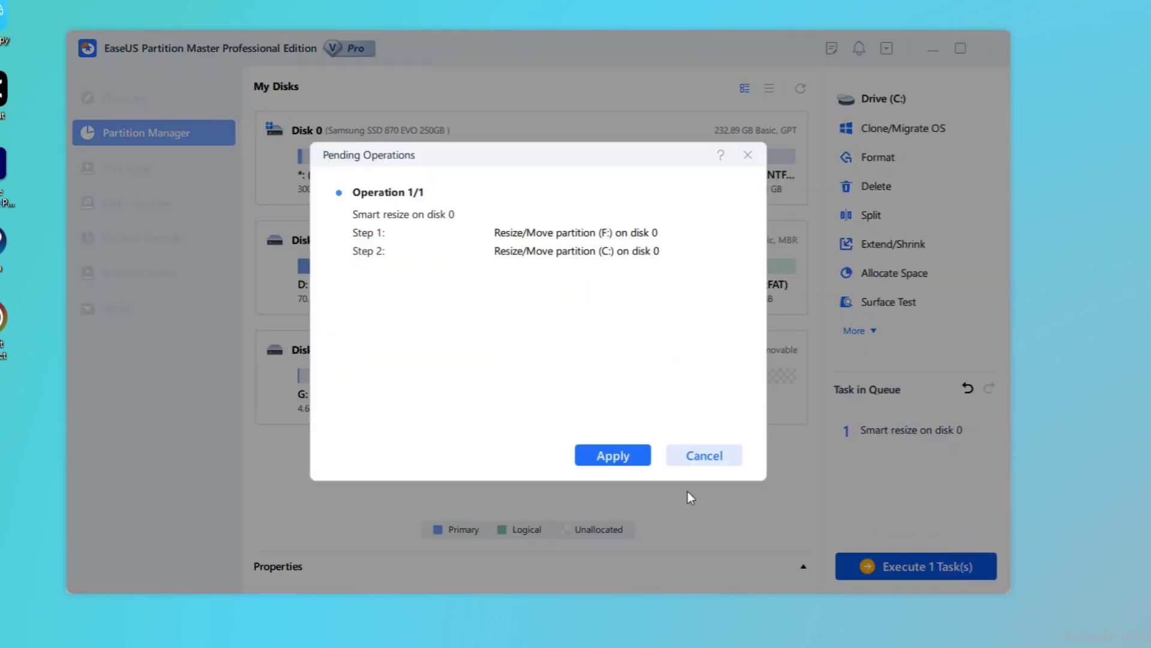
click(620, 461)
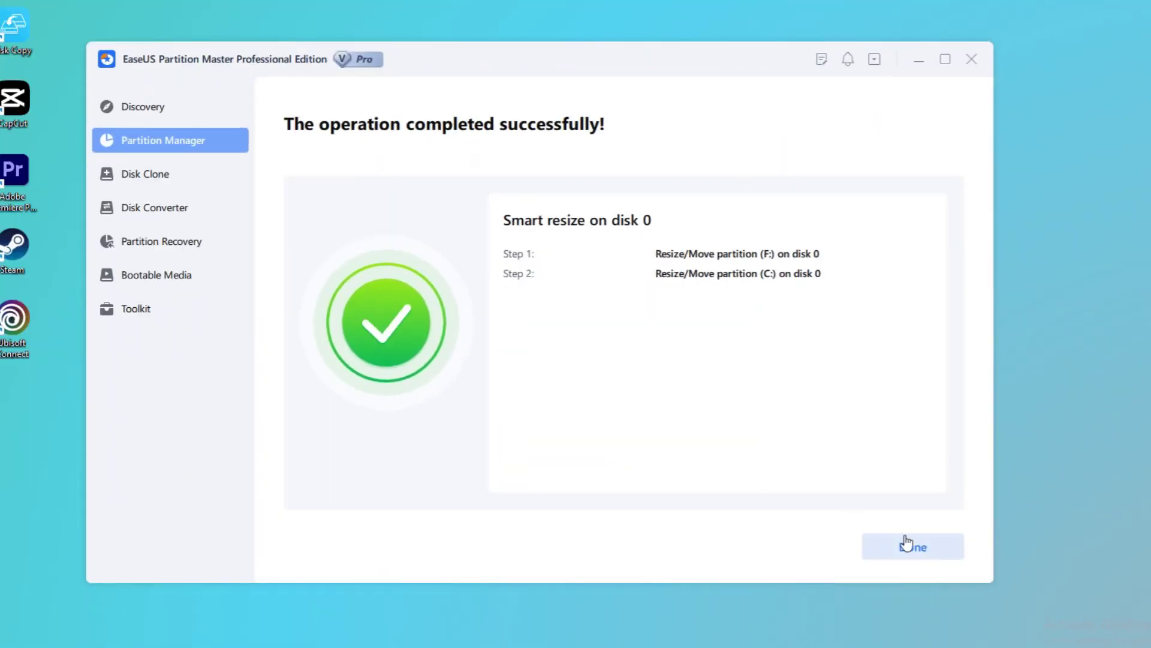
click(930, 559)
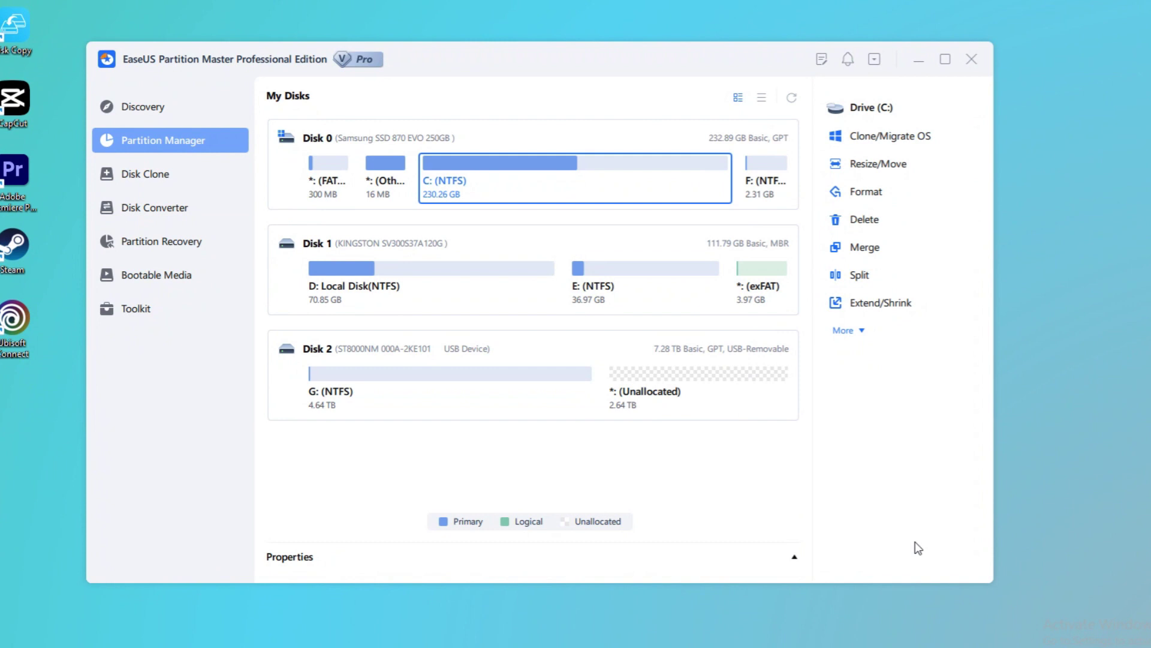
right_click(647, 192)
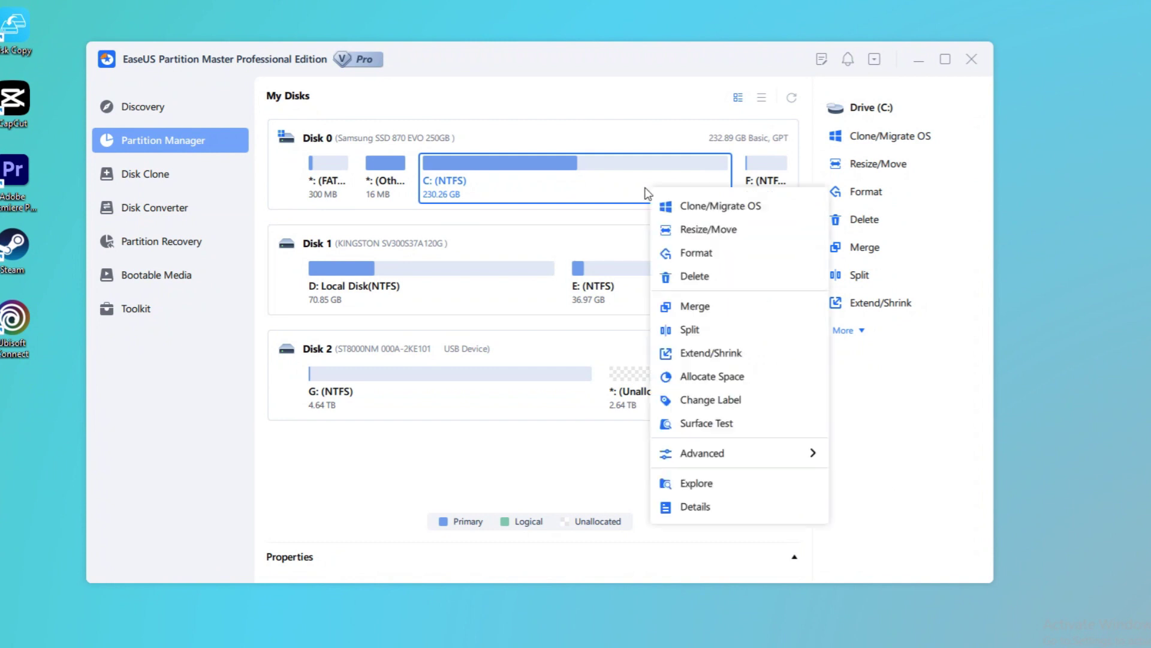
mouse_move(811, 452)
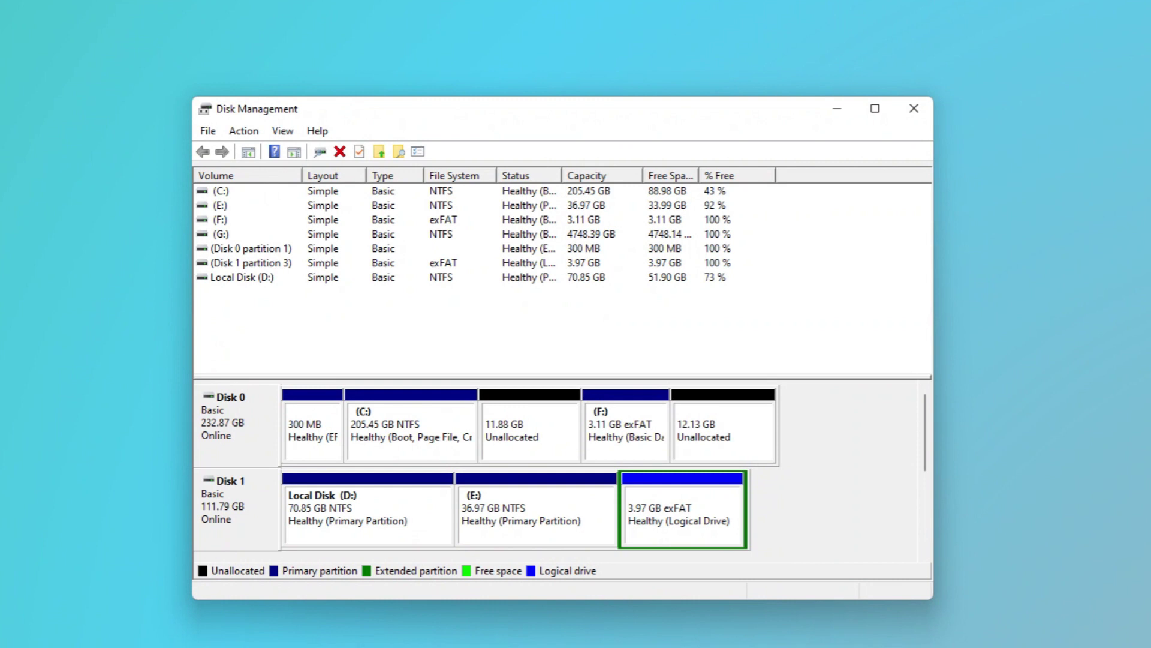
- Format the F: partition with the NTFS file system and confirm the warning
right_click(656, 459)
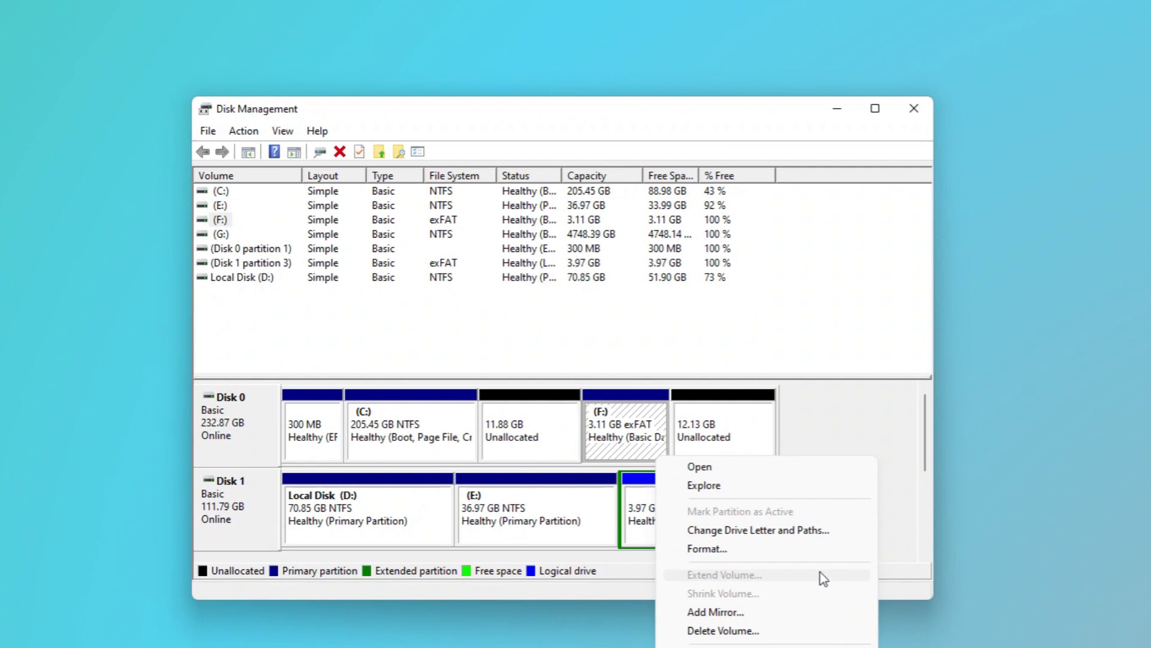
click(795, 554)
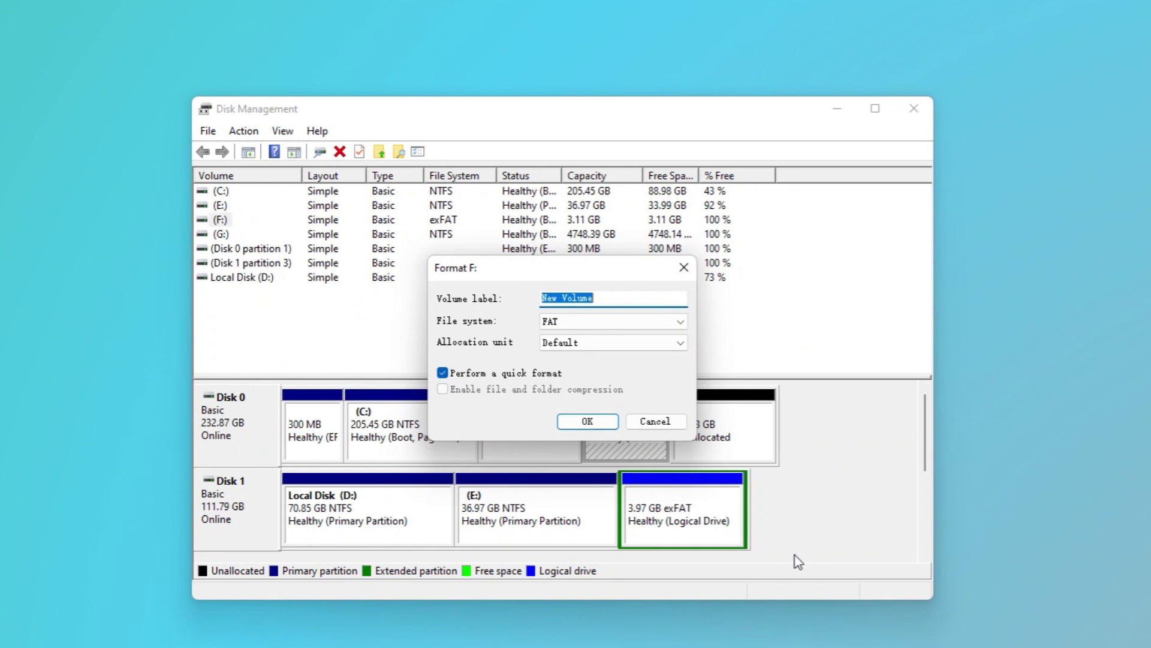
click(591, 324)
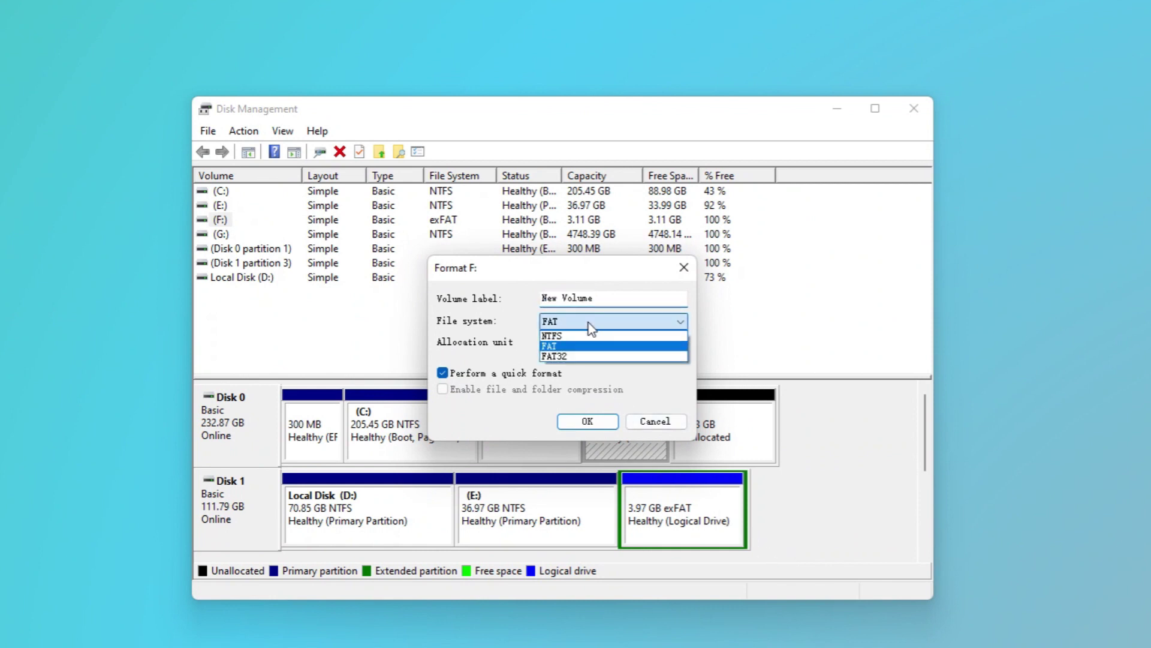
click(585, 340)
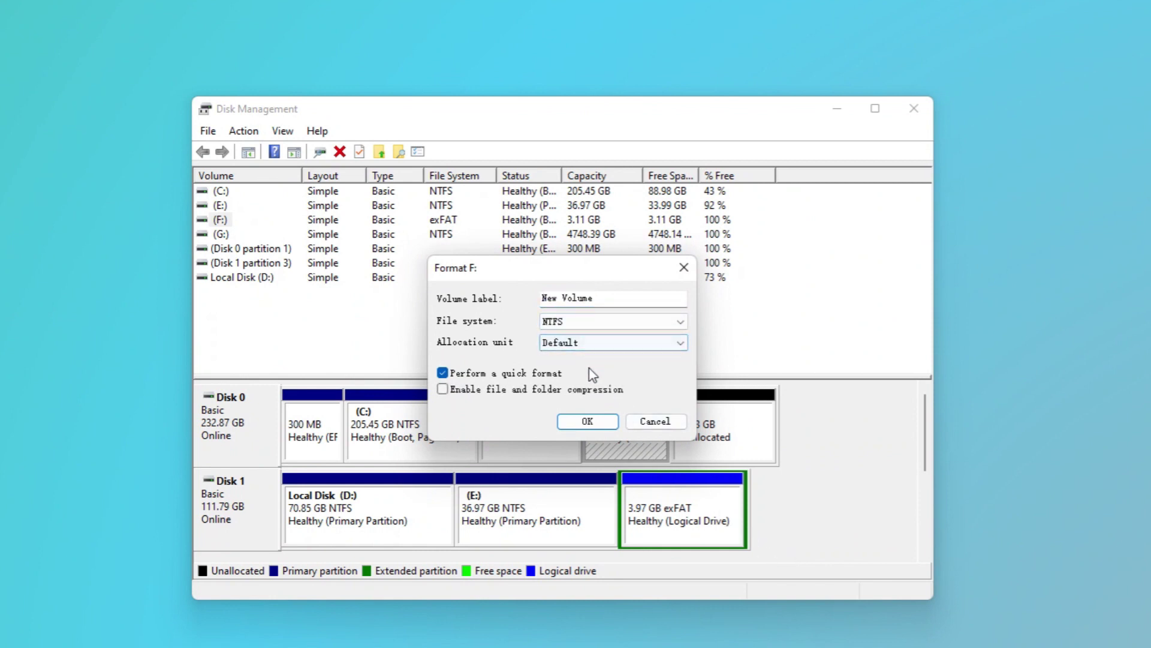
click(603, 424)
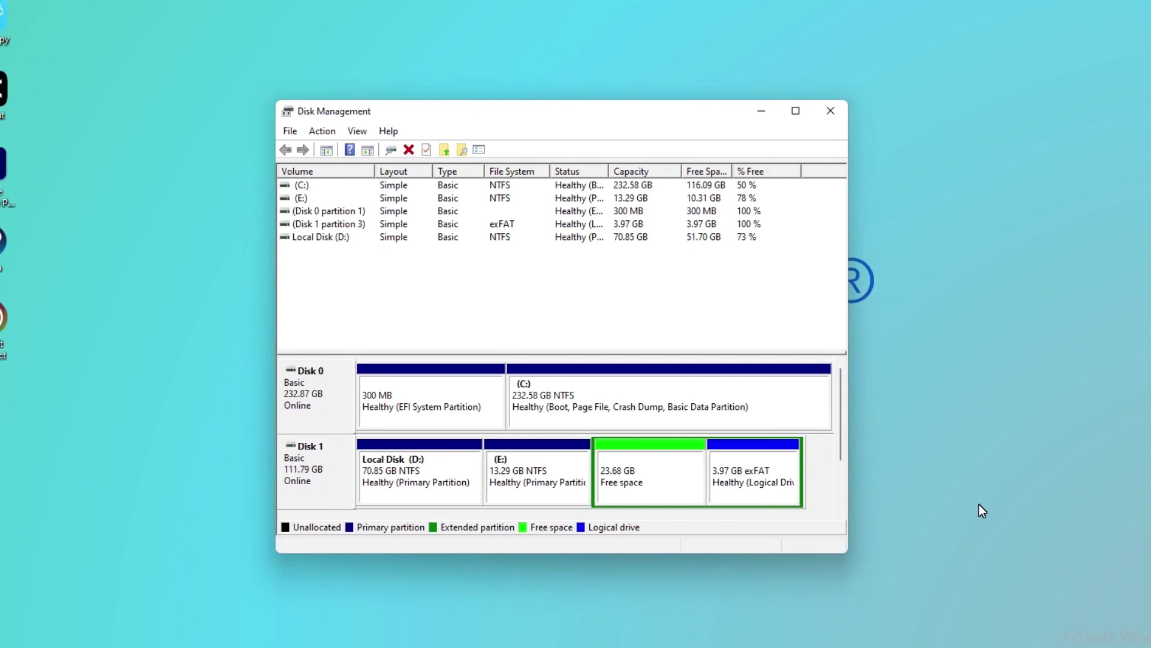
- Confirm Extend Volume is greyed out for E:, then reload disk information in EaseUS Partition Master
right_click(555, 498)
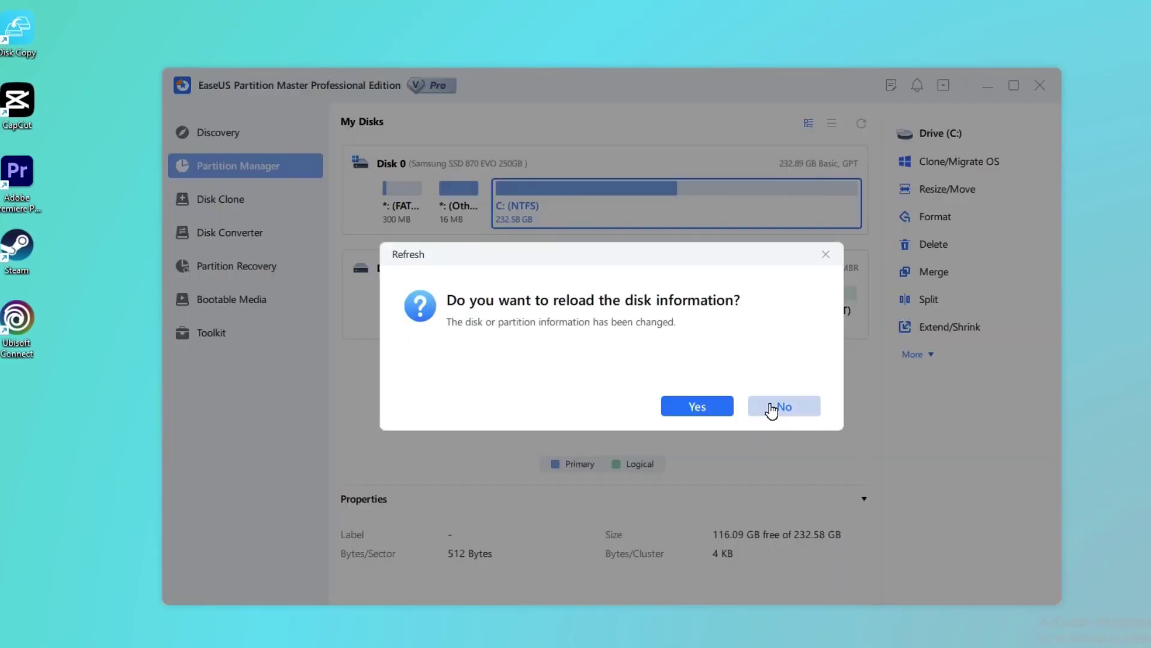
click(696, 405)
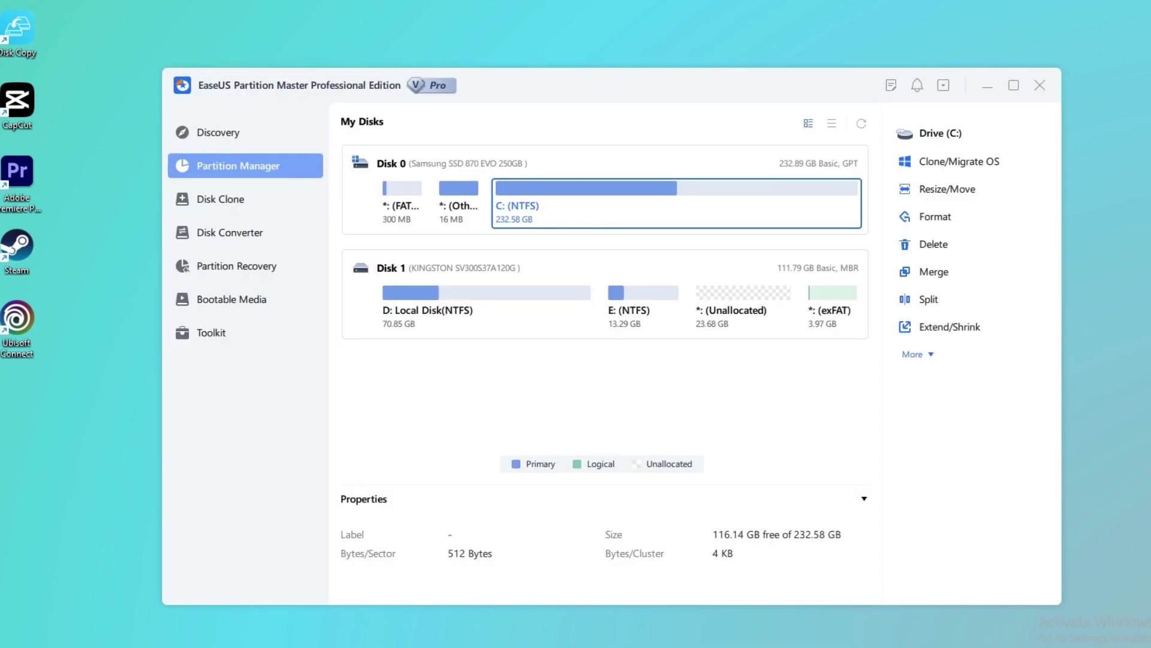
- Resize E: on disk 1 across the unallocated space to 36.97 GB and execute the task
click(652, 310)
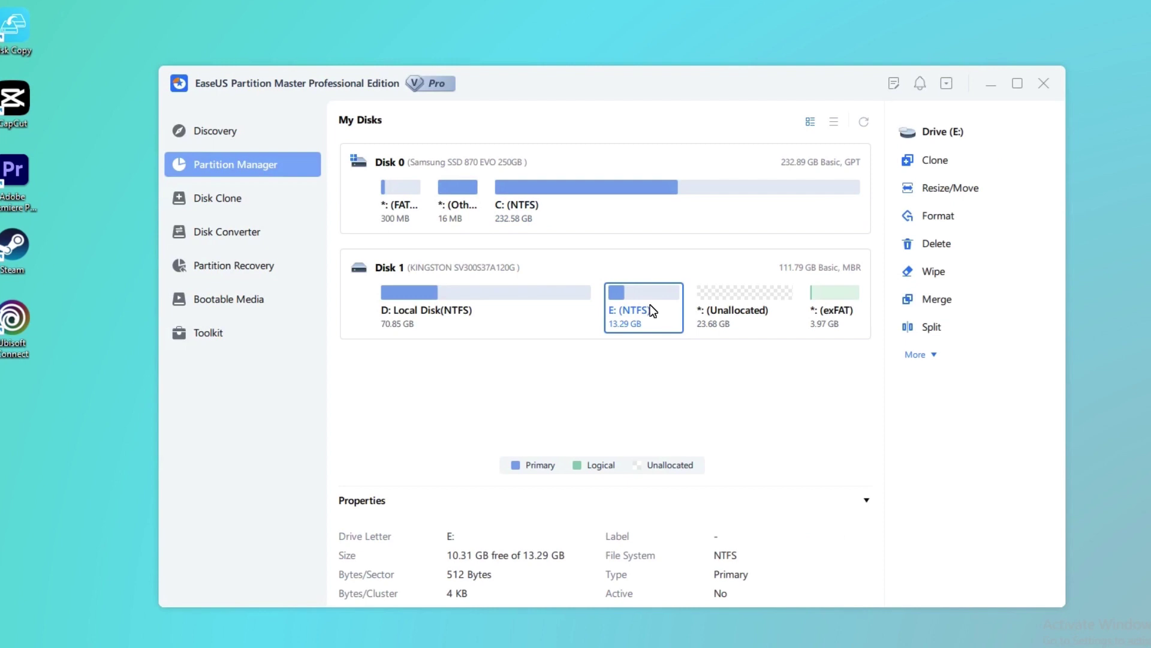
click(1001, 192)
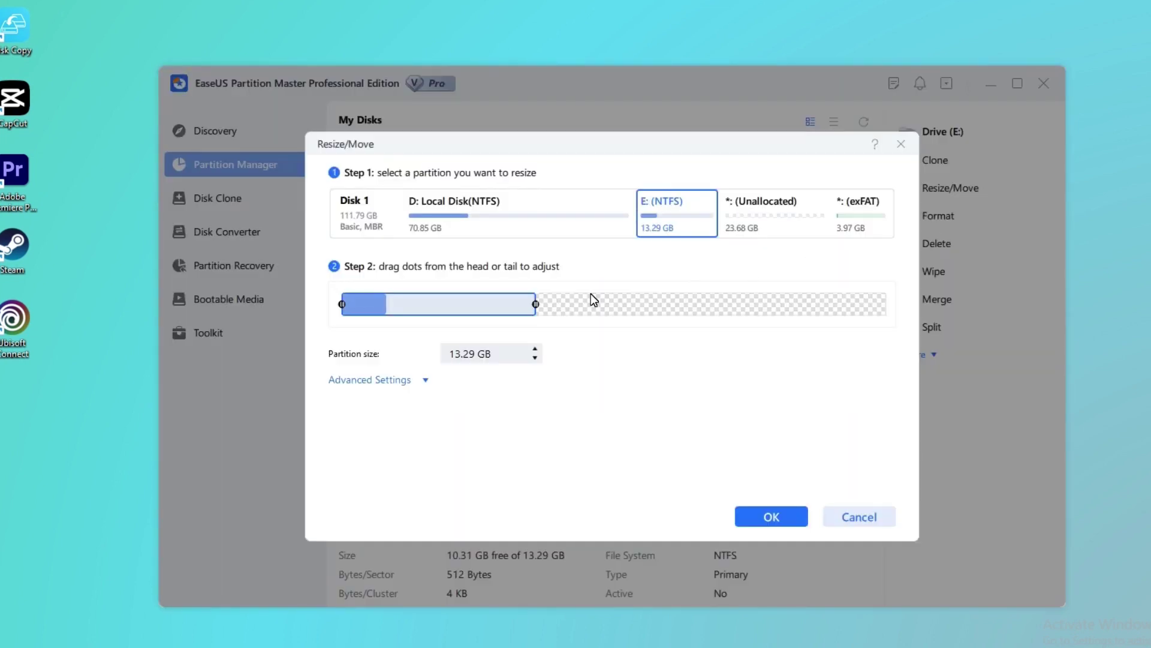
drag(545, 311, 908, 314)
click(774, 519)
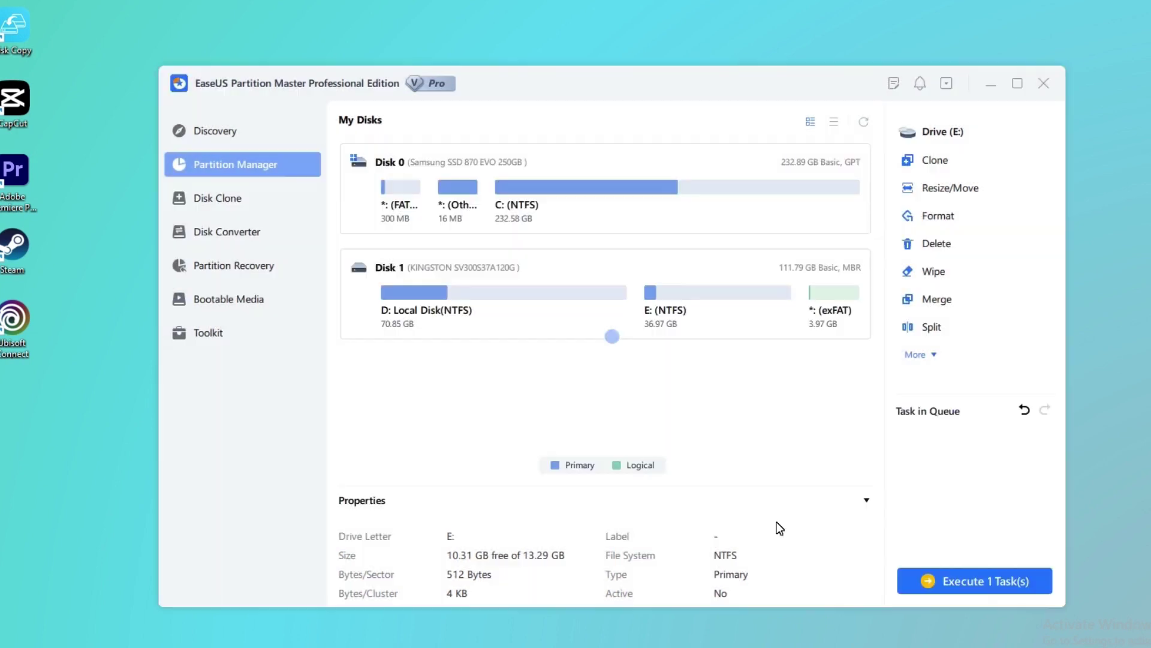
click(1013, 592)
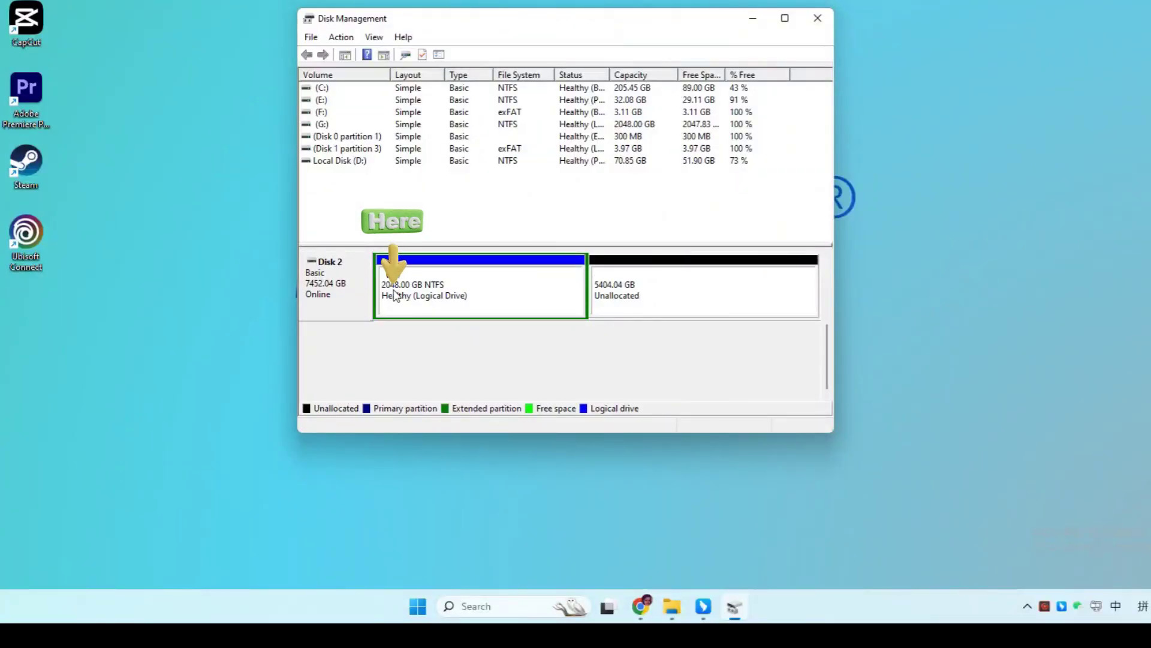
- Find Extend Volume greyed for G: and Convert to GPT Disk greyed for Disk 2, then close the window
right_click(511, 307)
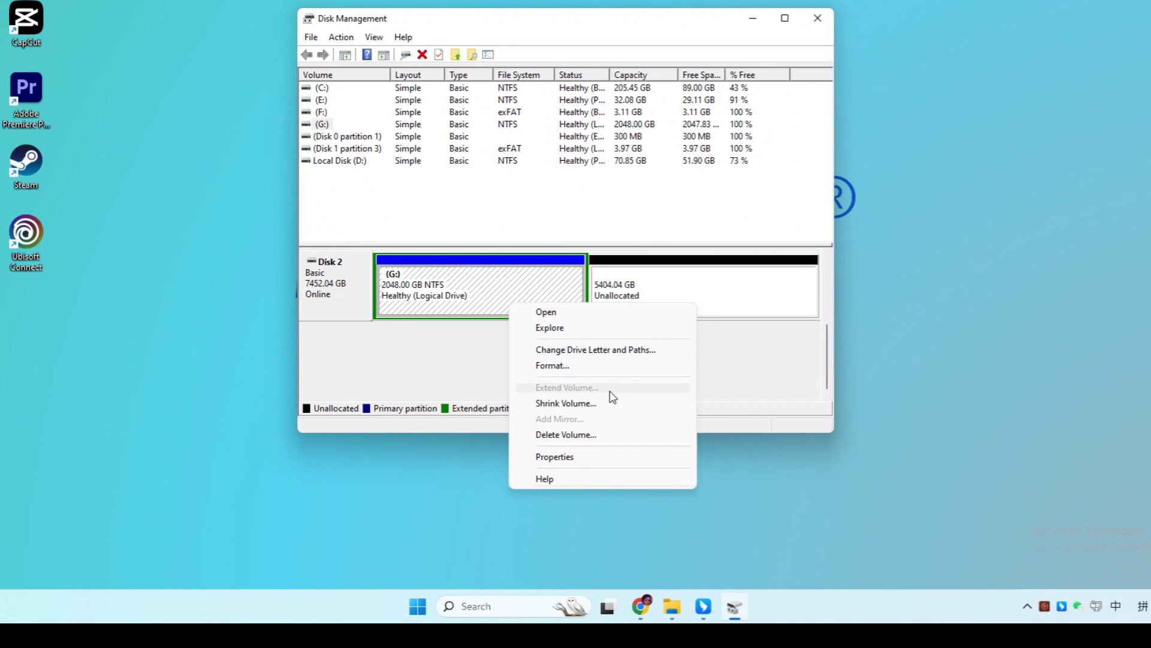
click(341, 372)
right_click(342, 311)
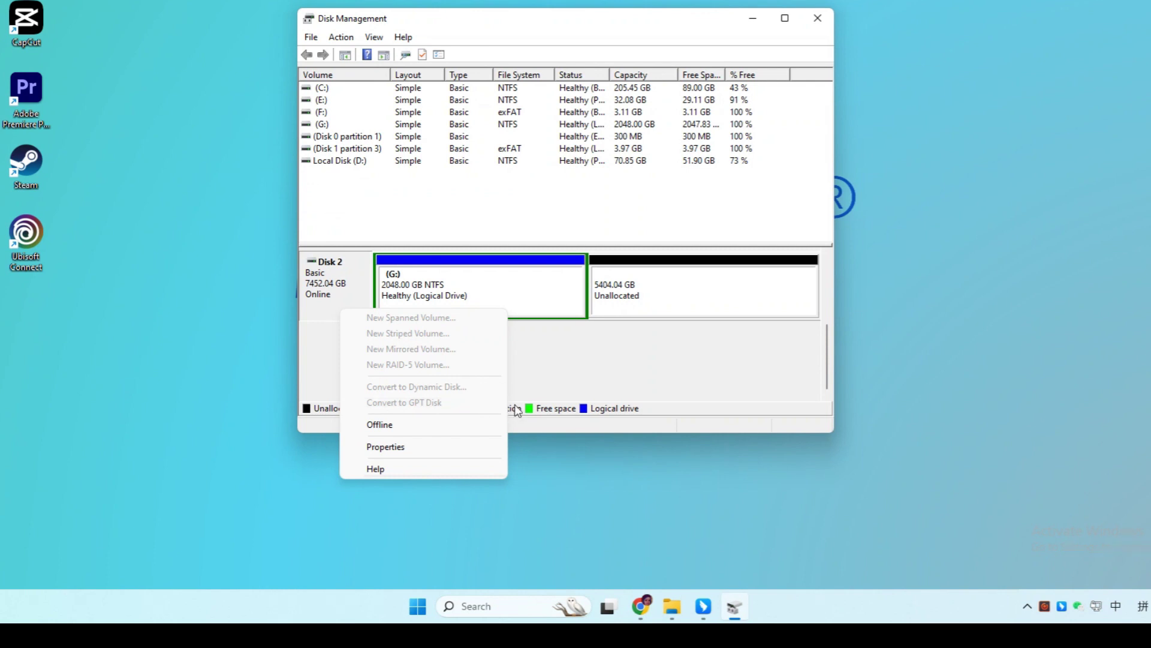
click(654, 343)
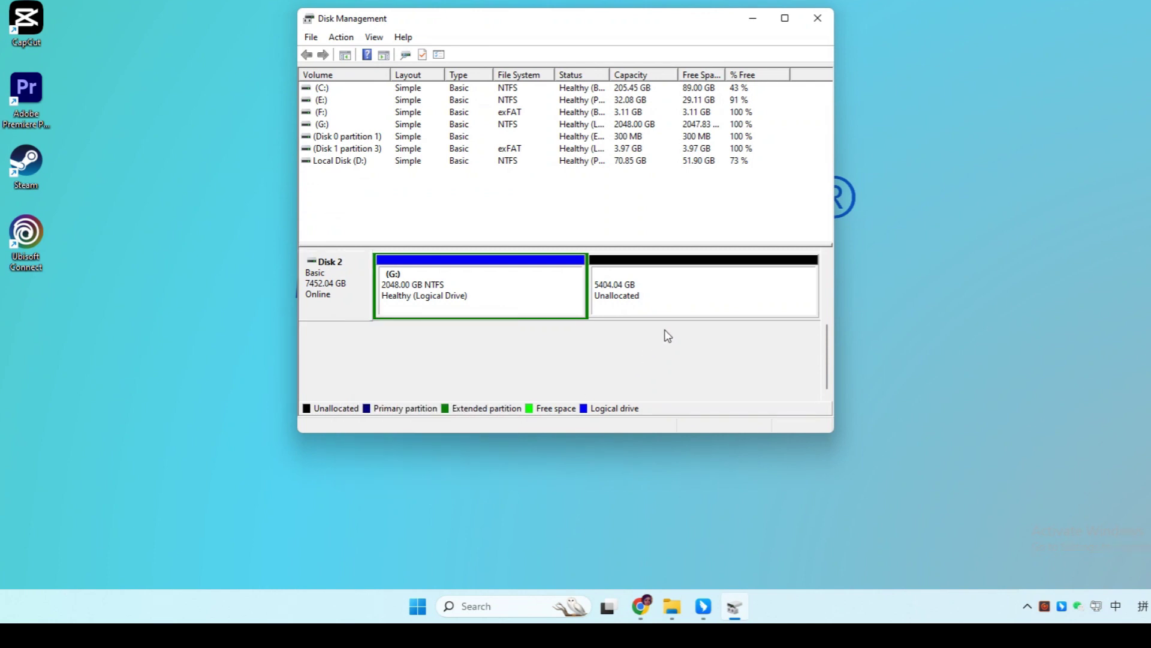
click(817, 18)
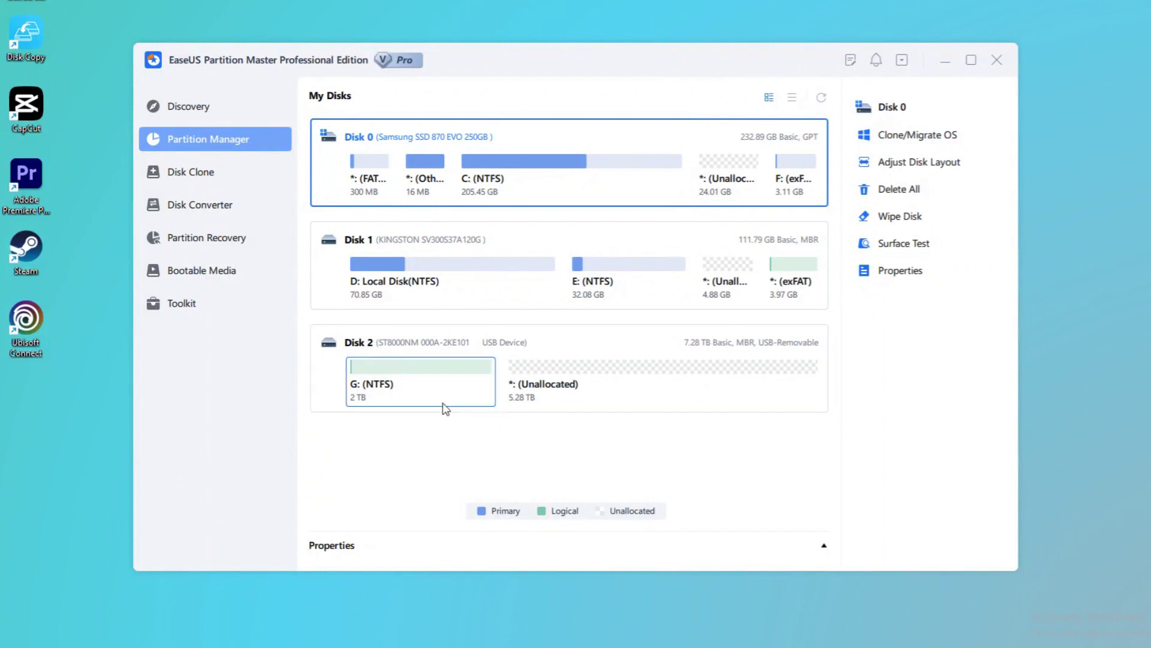
- Open the Convert MBR to GPT page and start converting the 7.28 TB Disk 2
click(216, 210)
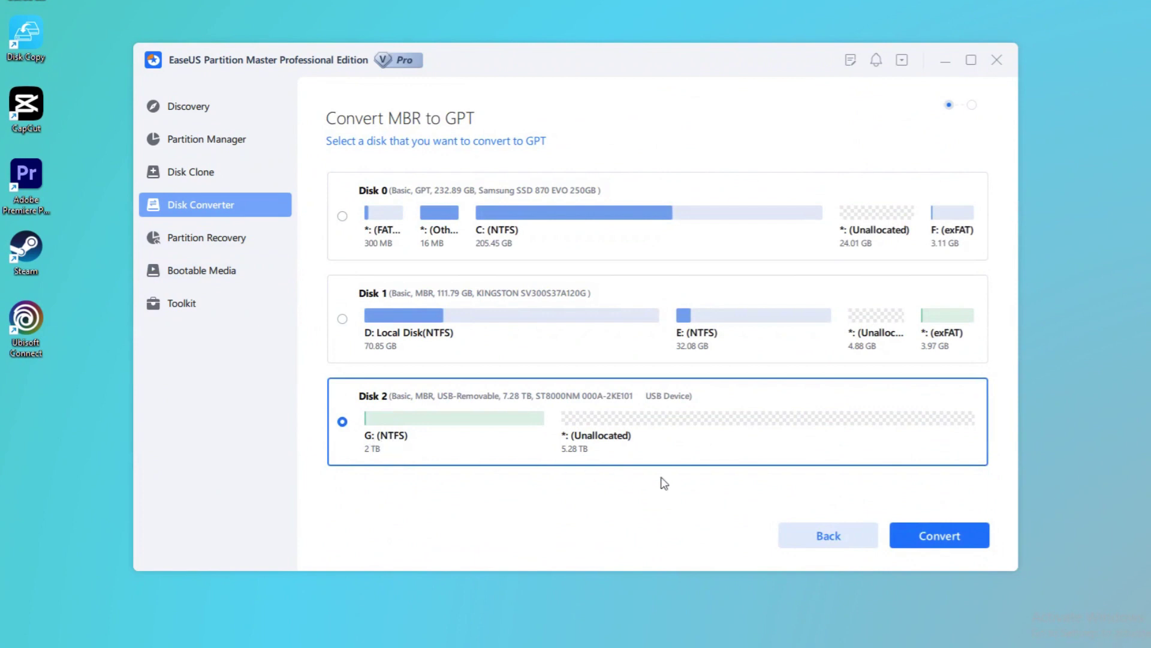
click(953, 537)
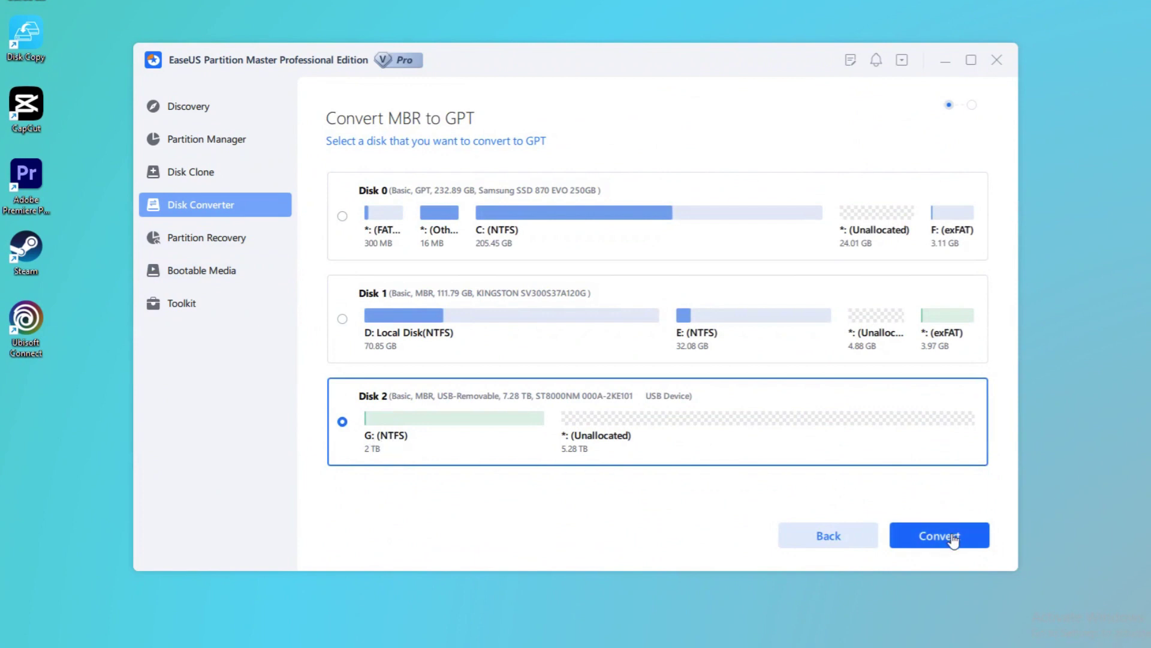